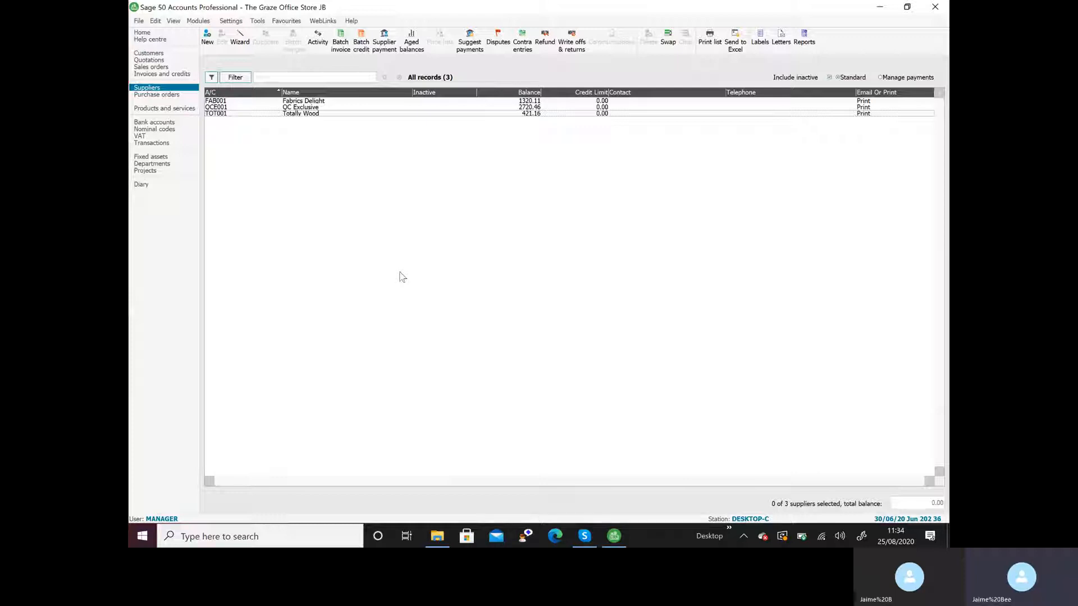
- Start a bank receipt for bank account 1200 dated 09/06/2020 with reference FP01
left_click(152, 123)
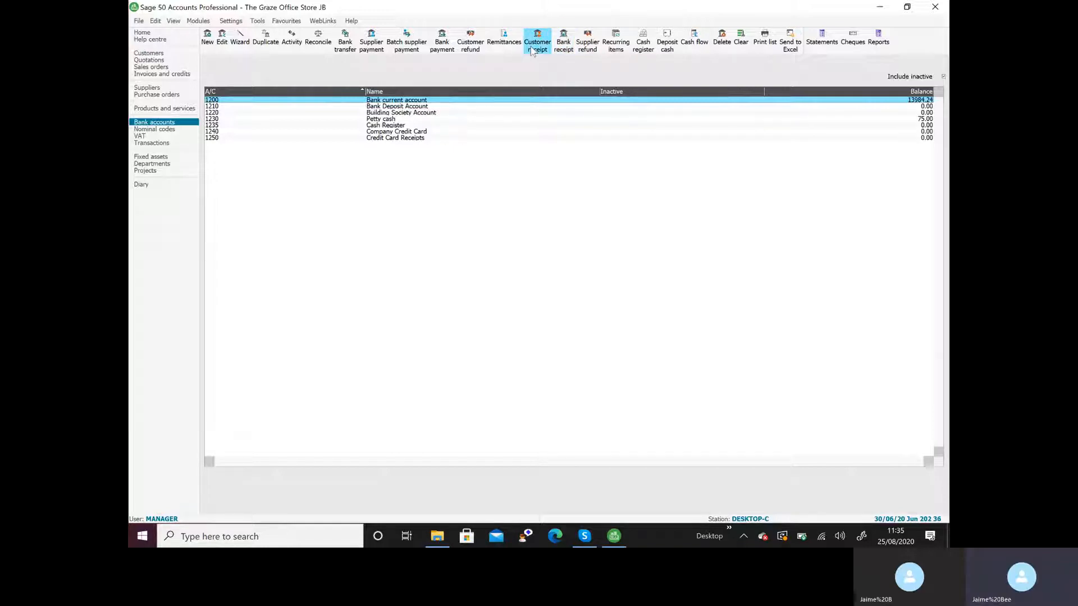
left_click(568, 51)
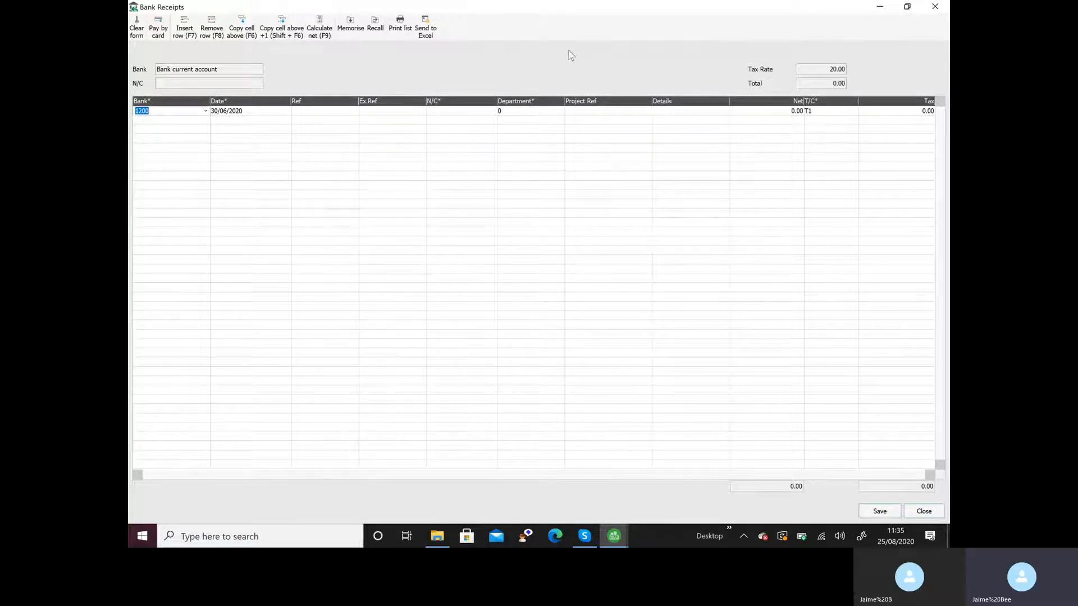
type("1200")
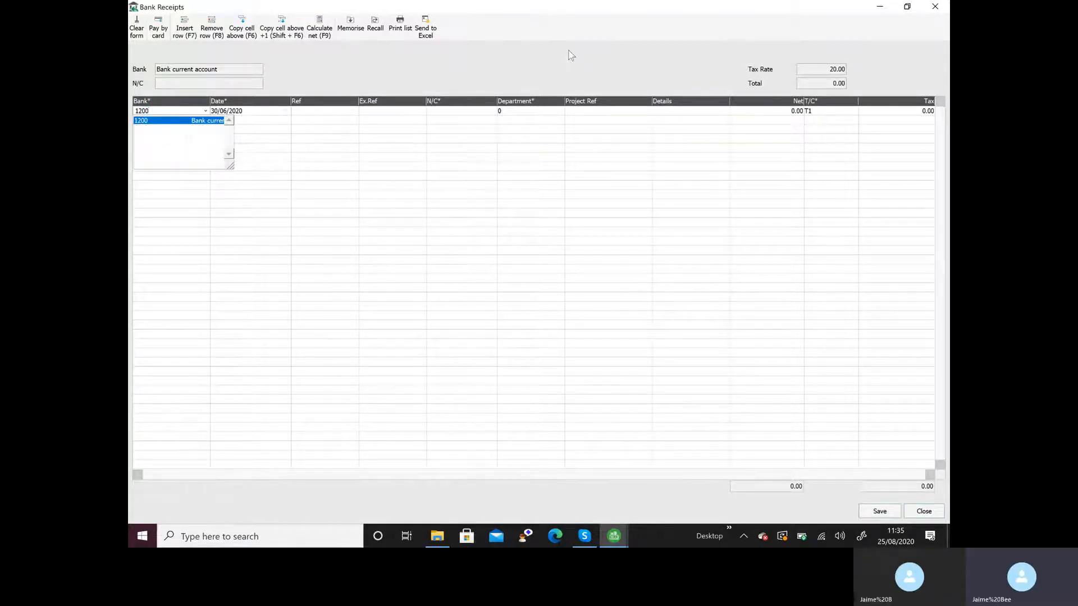
key("Tab")
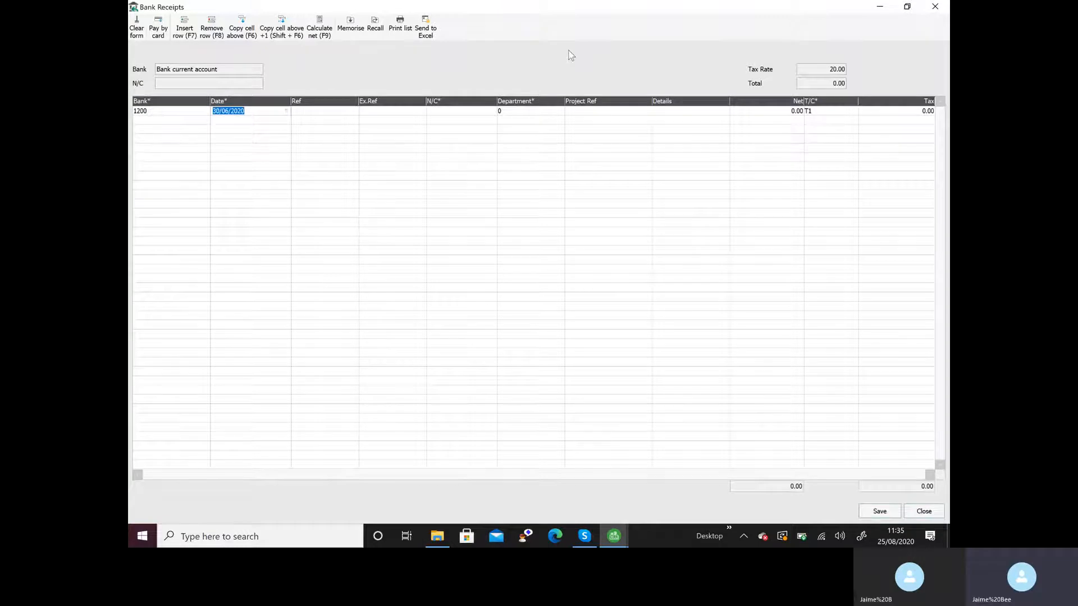
type("9")
key("Tab")
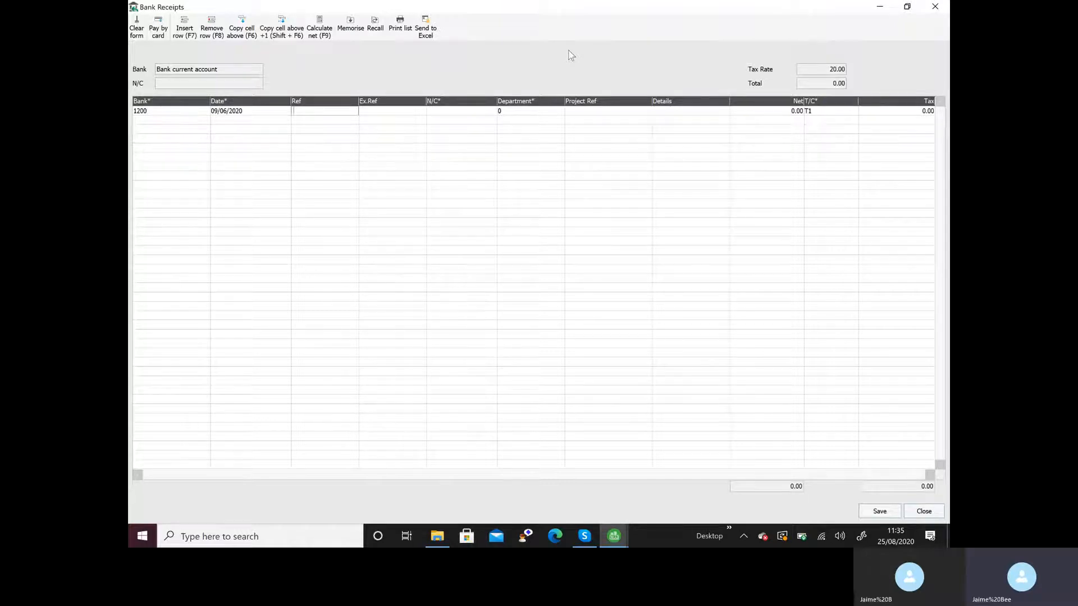
type("FP01")
key("Tab")
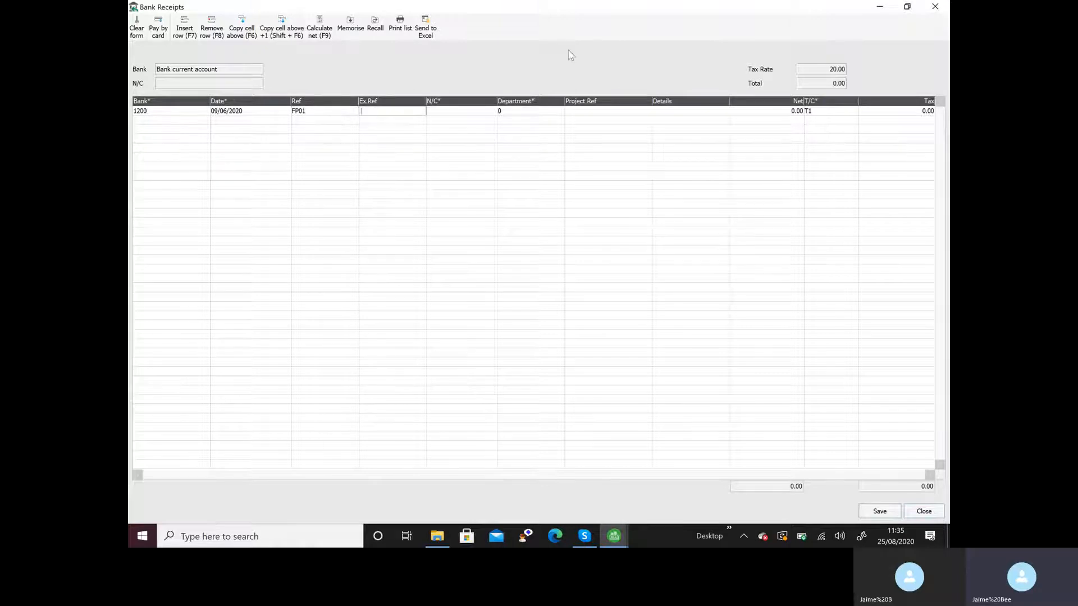
- Complete the FP01 receipt with nominal code 4000, details "Online sales" and gross amount 4255.66, calculating its net and VAT
key("Tab")
type("4")
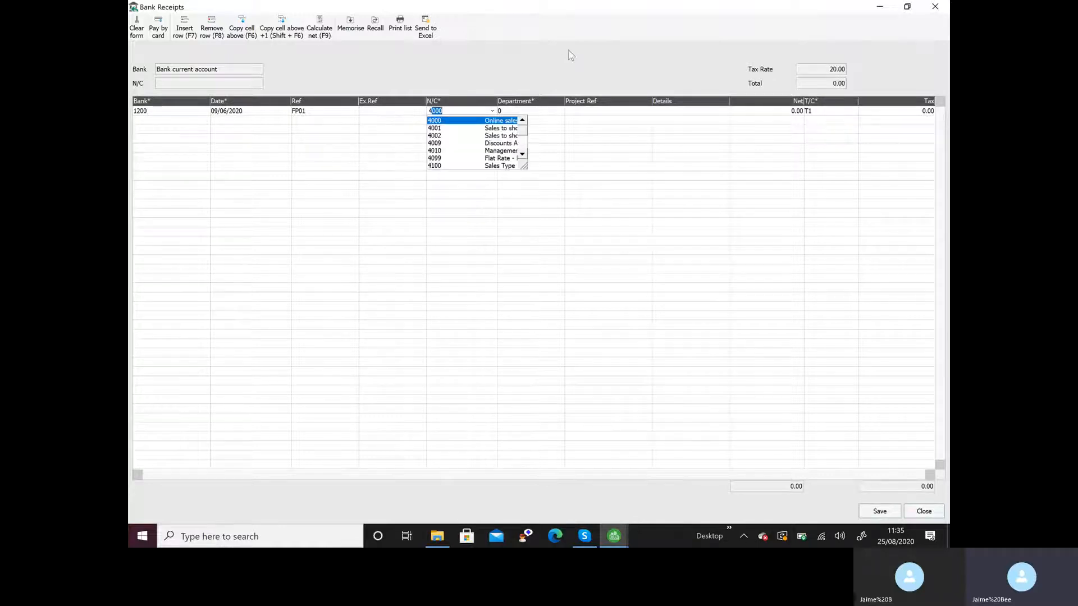
key("Tab")
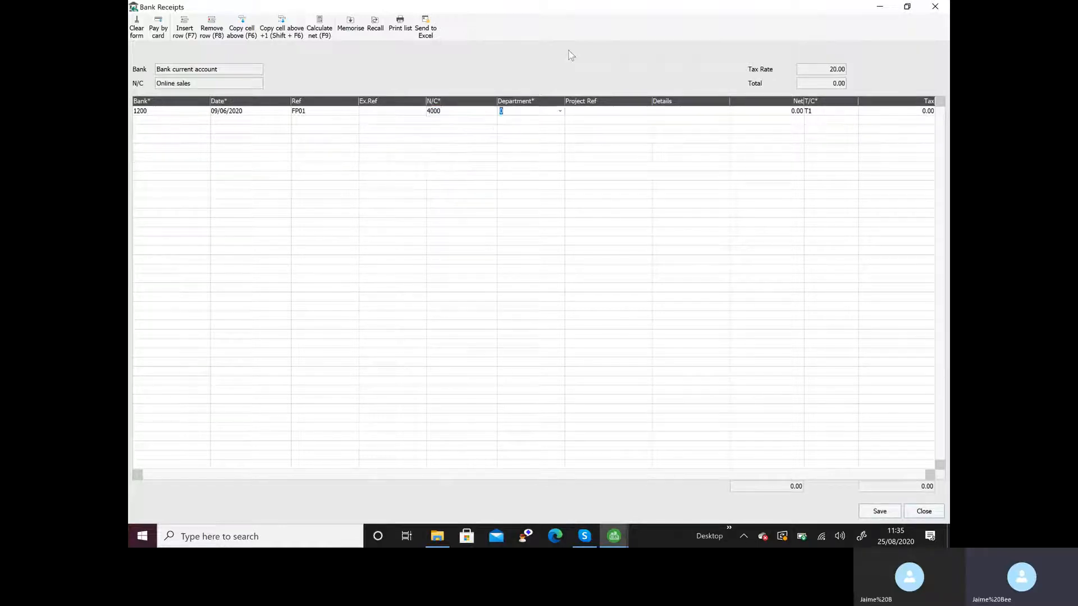
key("Tab")
key("Tab")
type("O")
key("Tab")
type("4255.66")
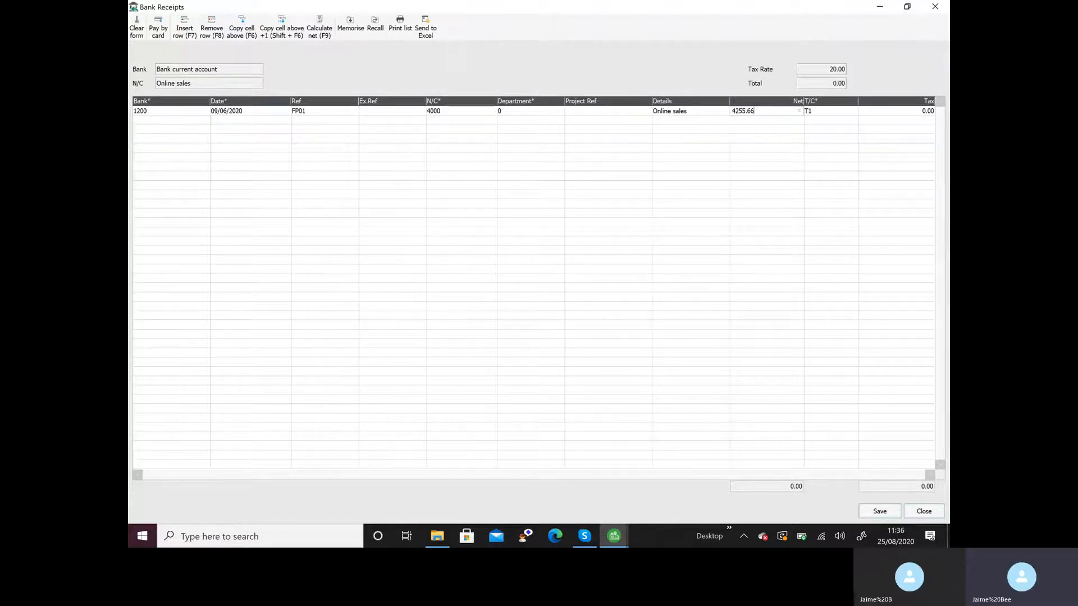
left_click(320, 25)
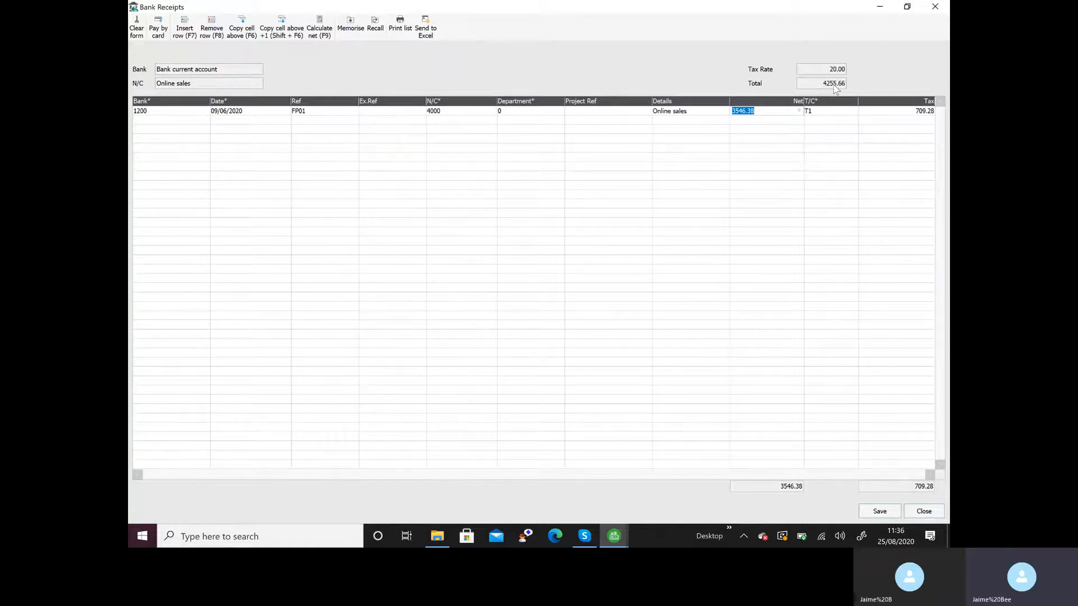
- Begin a second receipt row for bank account 1200 dated 16/06/2020 with reference FP02
left_click(141, 120)
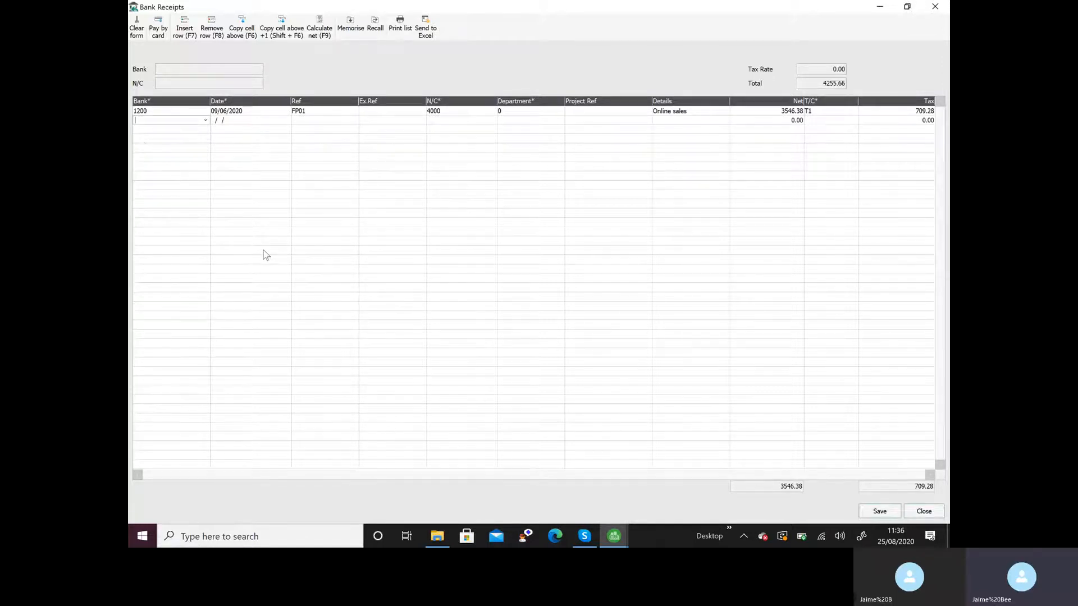
left_click(244, 23)
key("Tab")
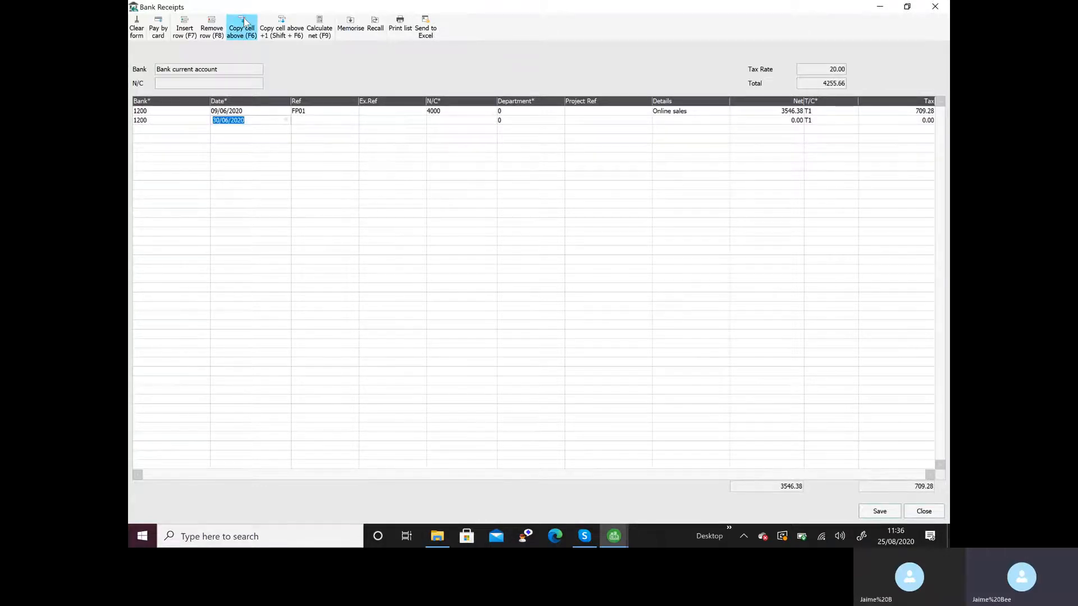
type("16")
key("Tab")
type("F")
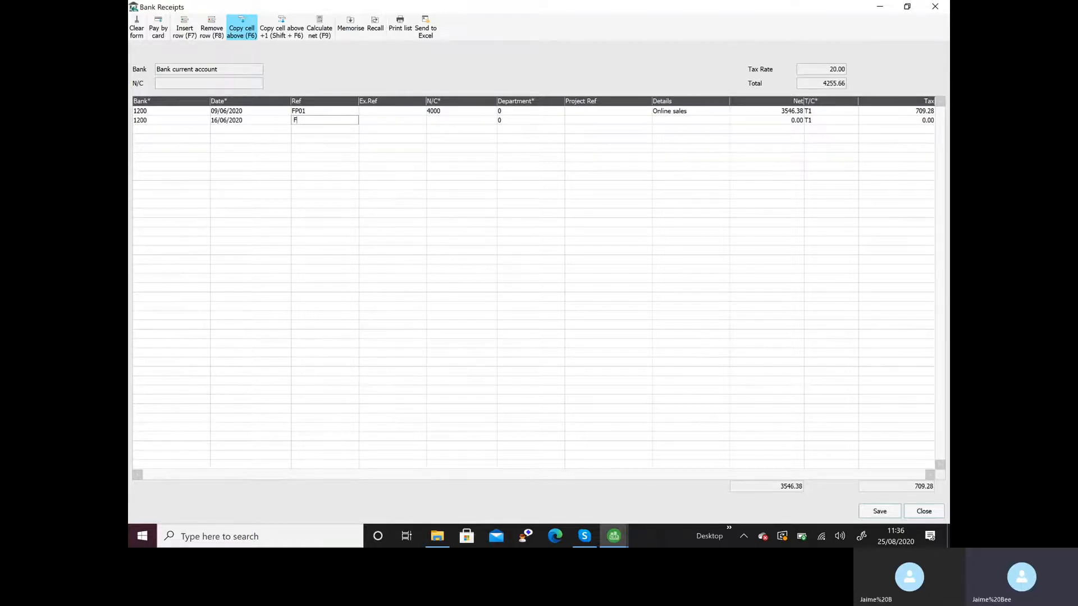
type("P02")
key("Tab")
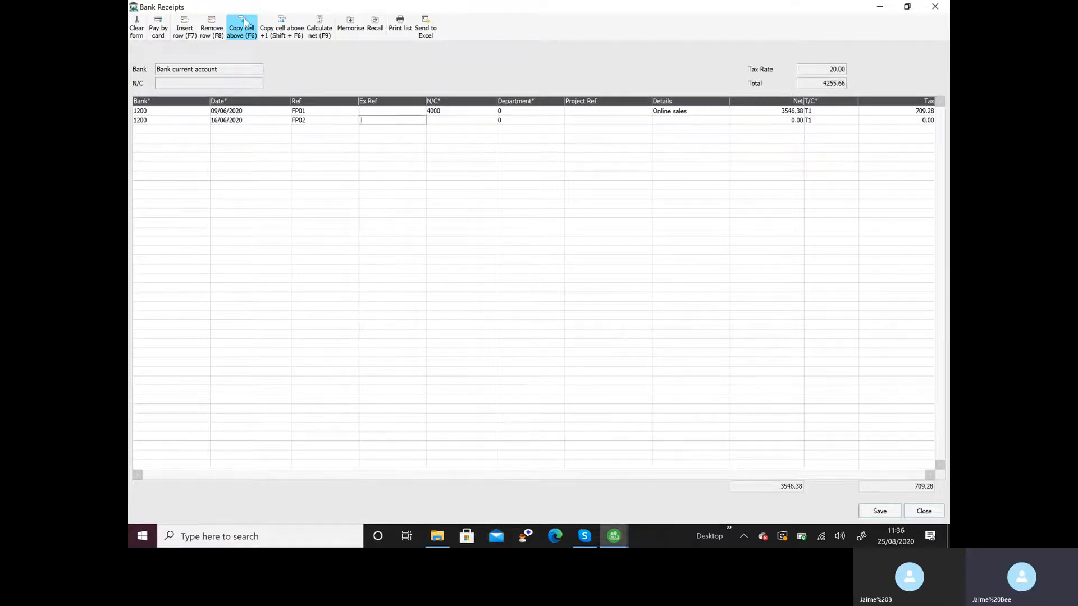
- Copy nominal code 4000 and details "Online sales" into the FP02 row and calculate the net from gross 3854.25
key("Tab")
left_click(244, 22)
key("Tab")
left_click(245, 23)
key("Tab")
key("Tab")
left_click(245, 22)
key("Tab")
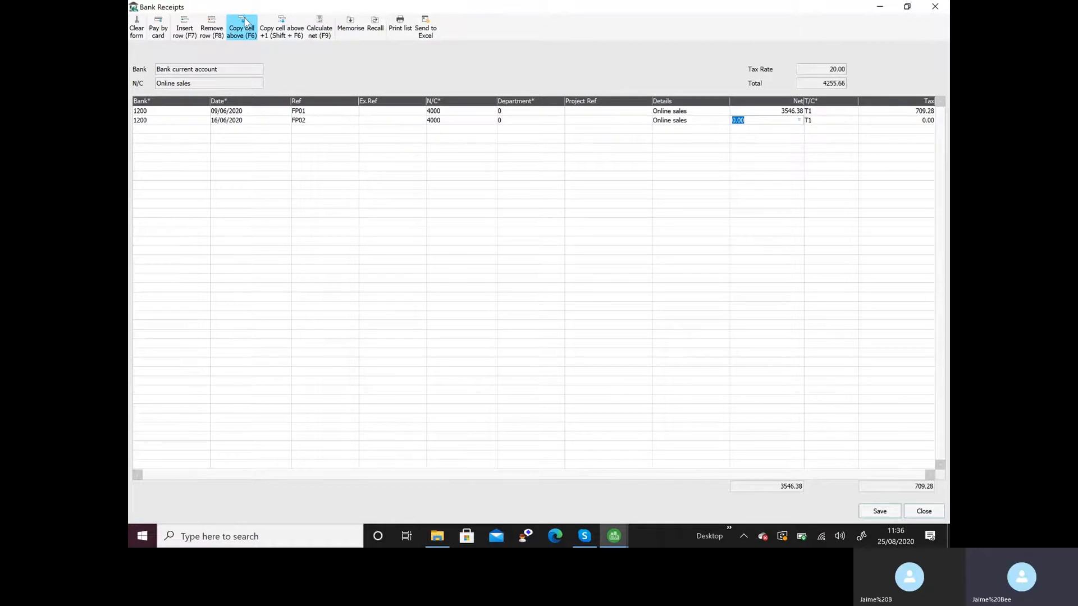
type("3854.25")
left_click(320, 27)
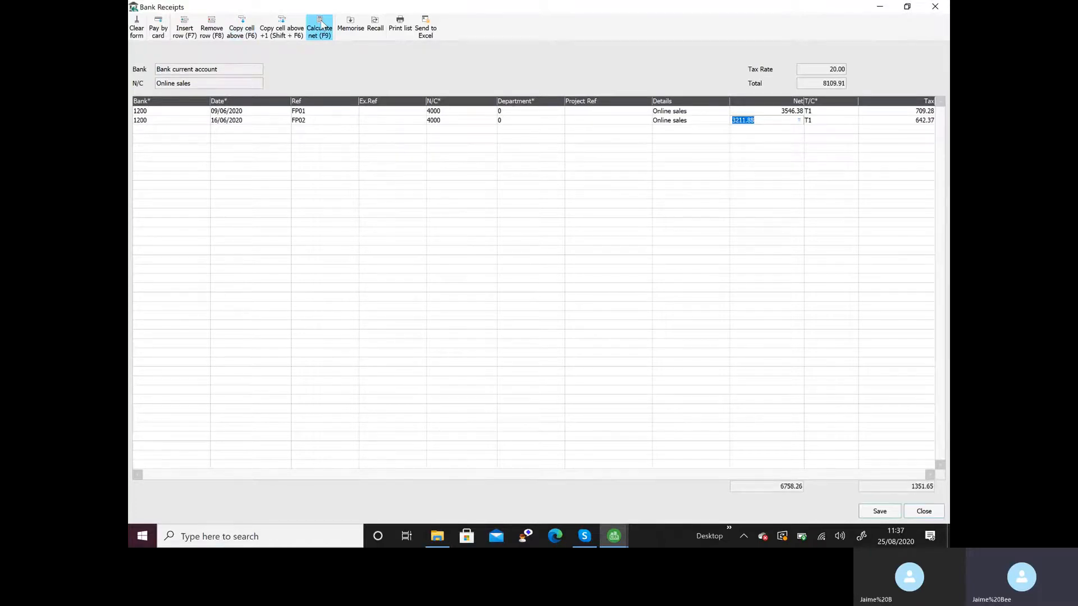
- Begin a third receipt row for bank account 1200 dated 23/06/2020 with reference FP03
left_click(159, 130)
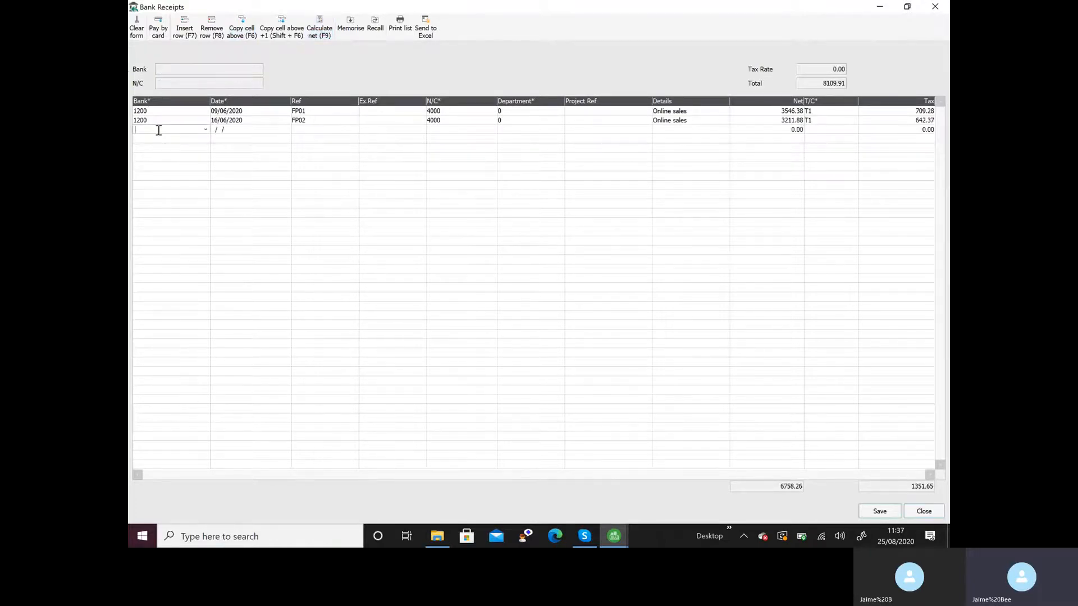
left_click(251, 25)
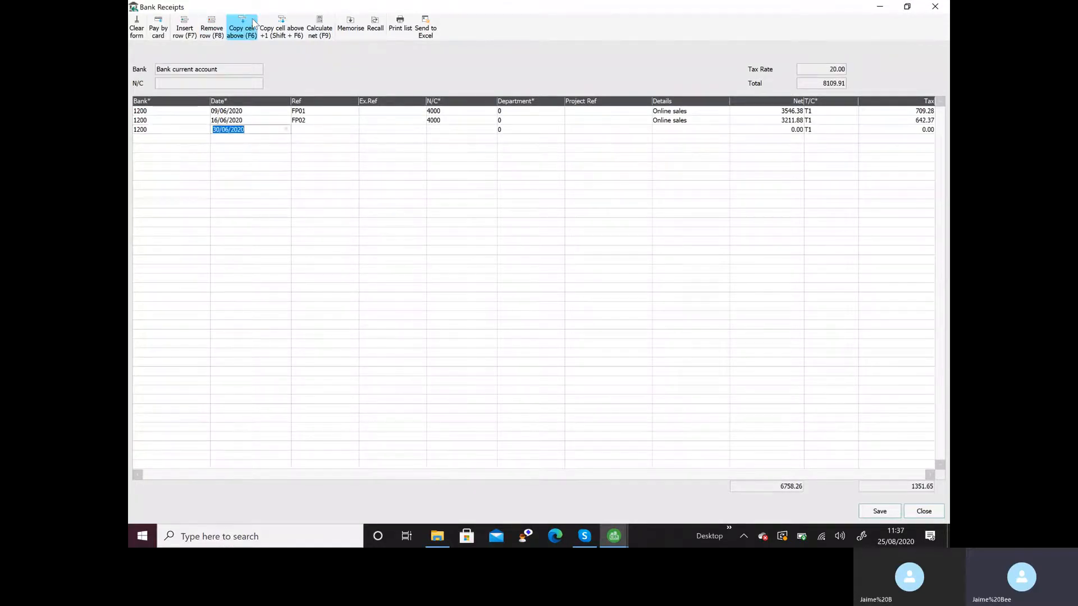
type("2")
key("Tab")
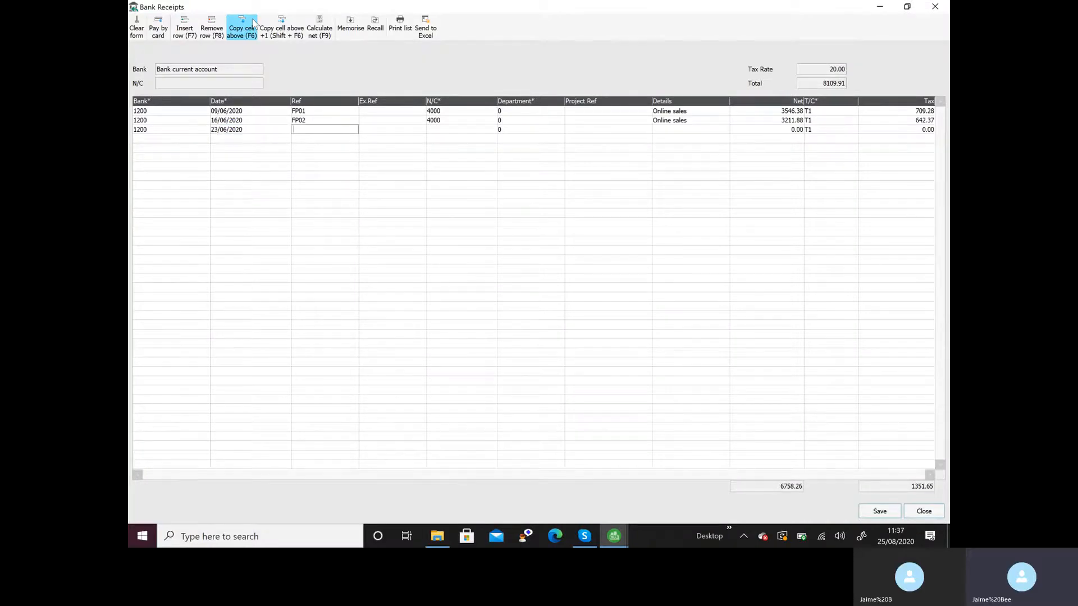
type("FP03")
key("Tab")
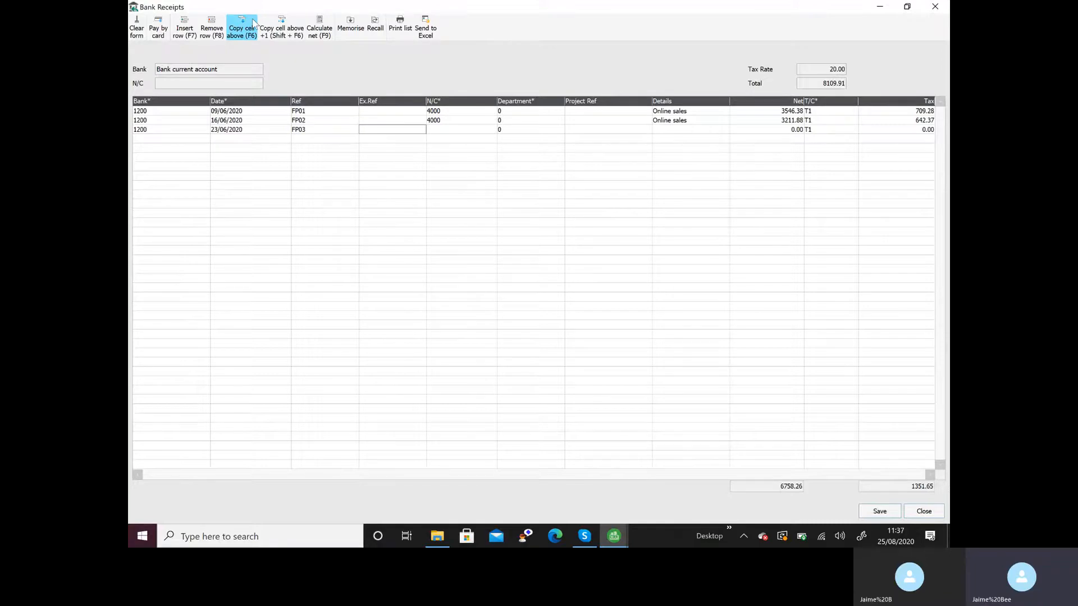
- Copy nominal code 4000 and details "Online sales" into the FP03 row and calculate the net from gross 3614.22
key("Tab")
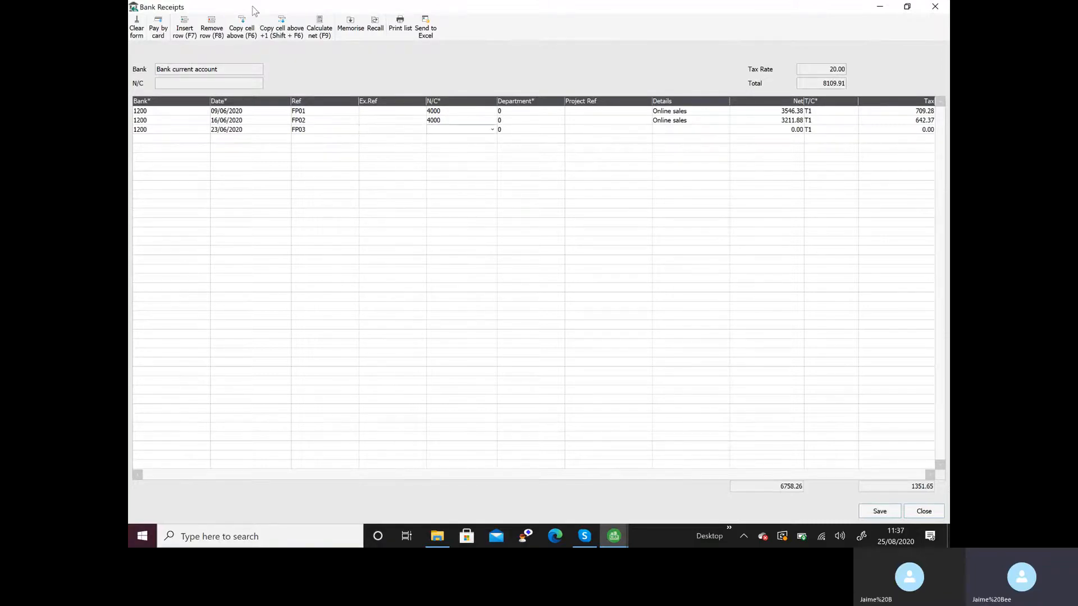
left_click(247, 37)
key("Tab")
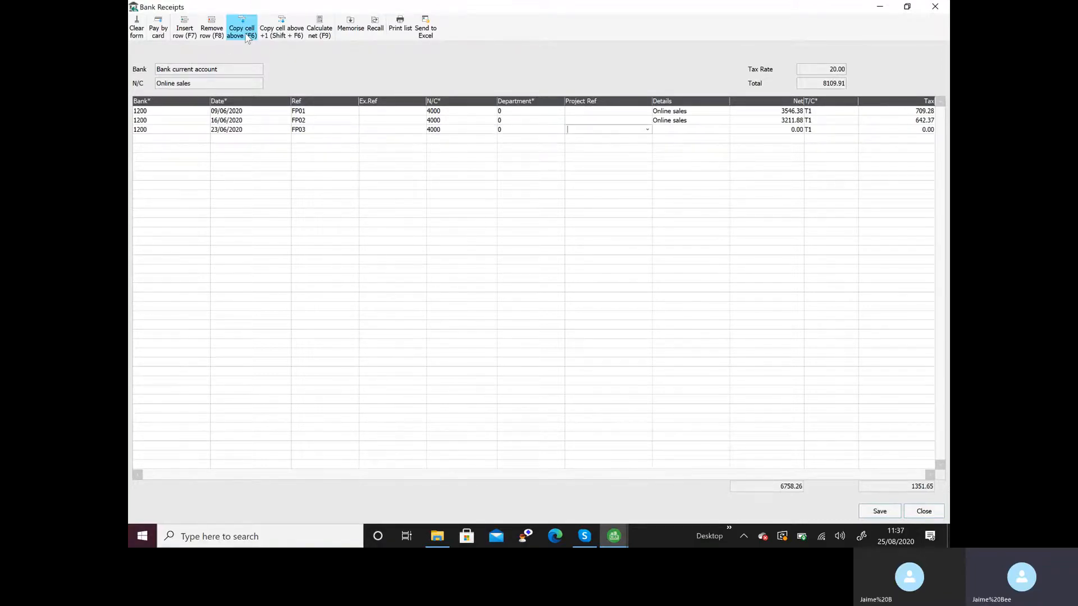
left_click(247, 37)
left_click(247, 37)
type("3614")
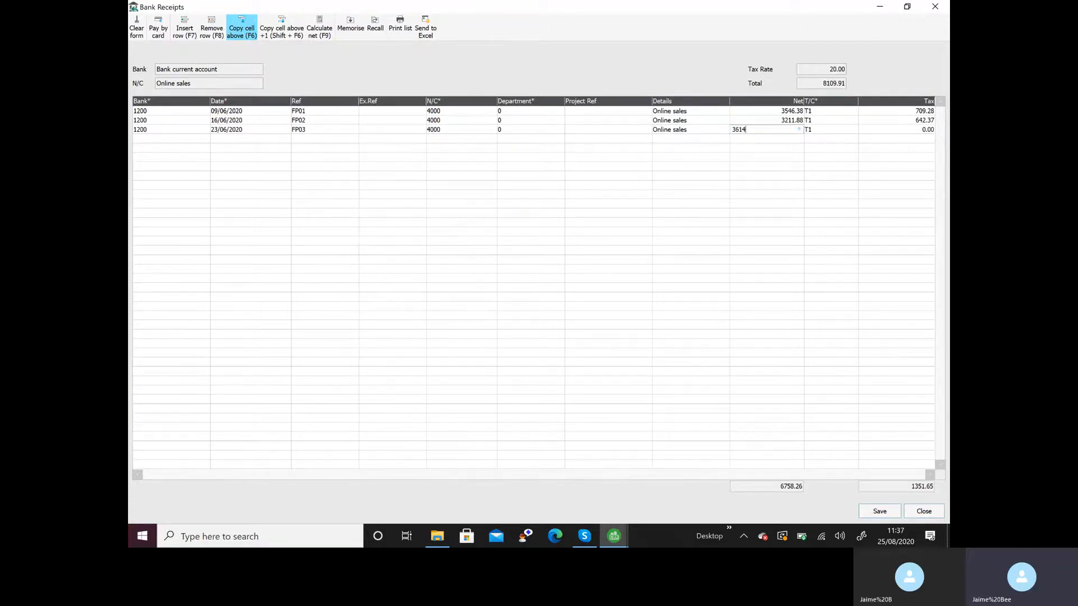
type(".22")
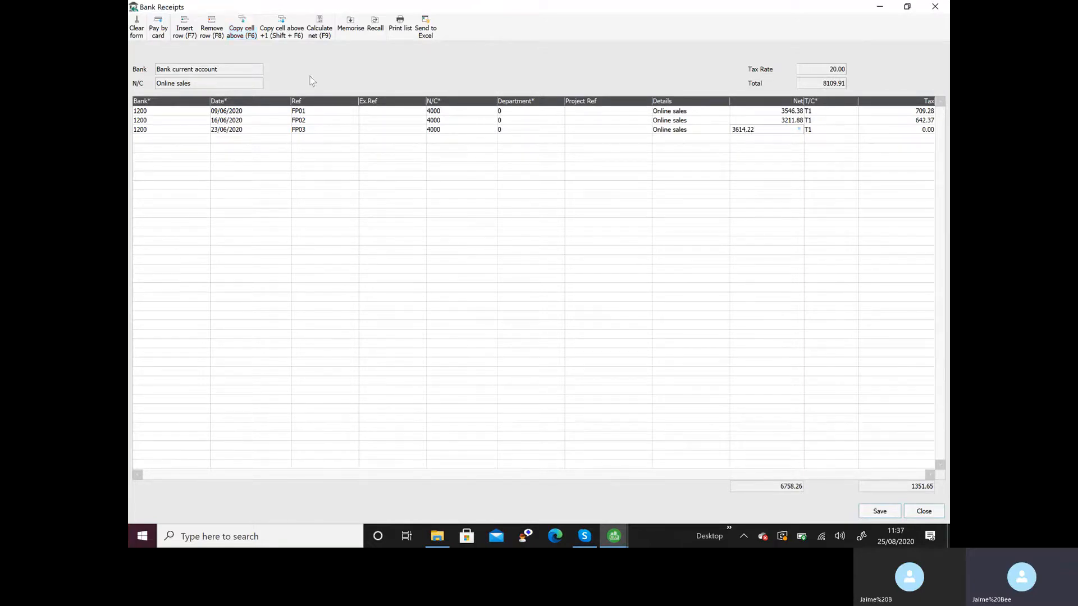
left_click(316, 36)
- Begin a fourth receipt row for bank account 1200 dated 30/06/2020 with reference FP04
key("Tab")
key("Tab")
key("Tab")
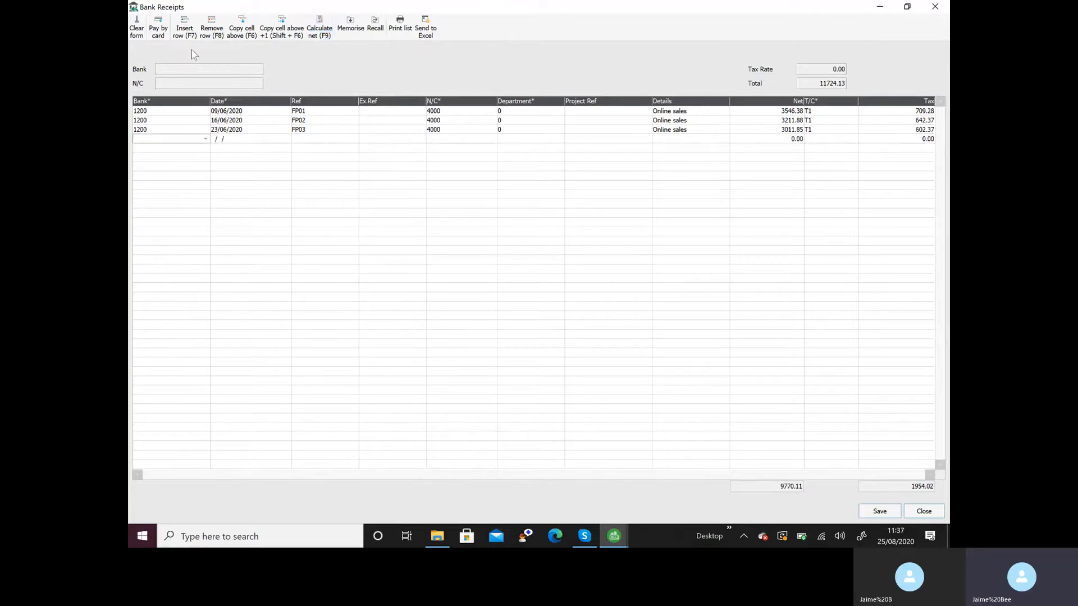
left_click(240, 25)
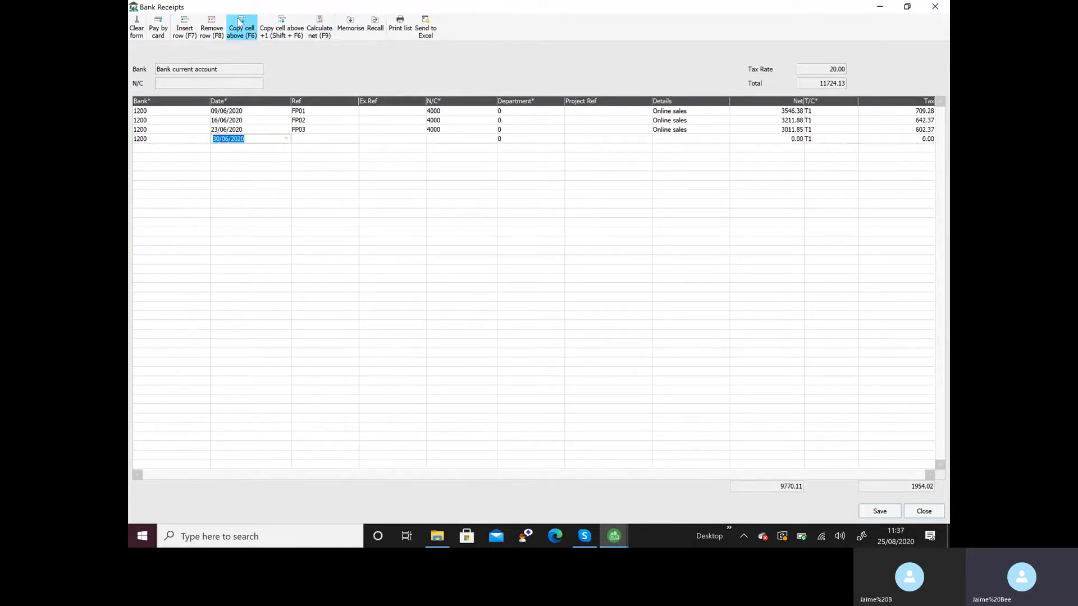
key("Tab")
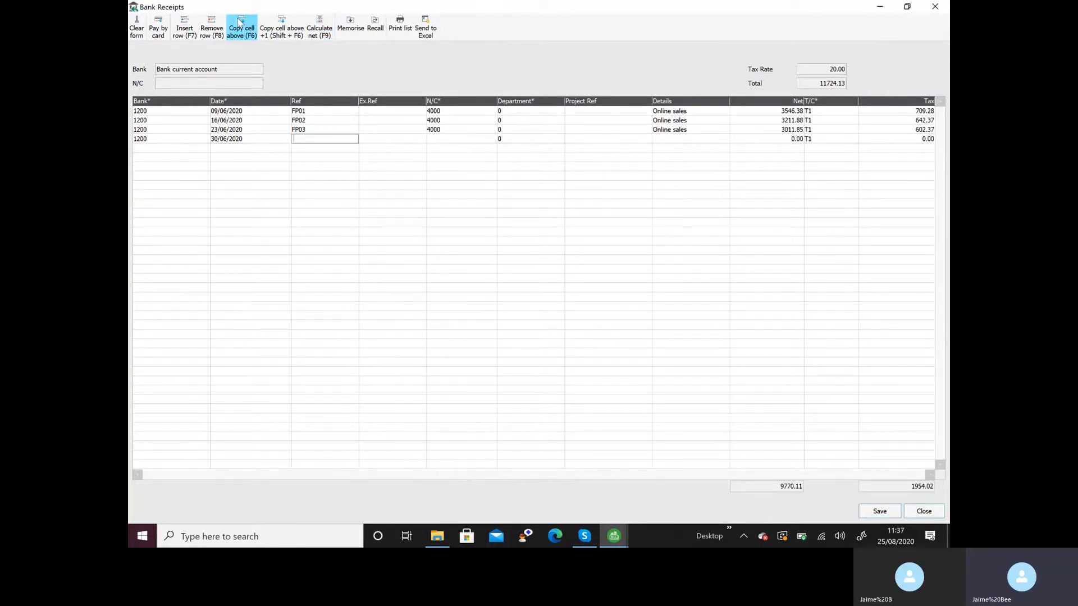
type("G")
type("P04")
key("Tab")
- Complete the FP04 row with nominal code 4000, "Online sales" and net calculated from gross 1996.99, and save and close the receipts
key("Tab")
left_click(241, 23)
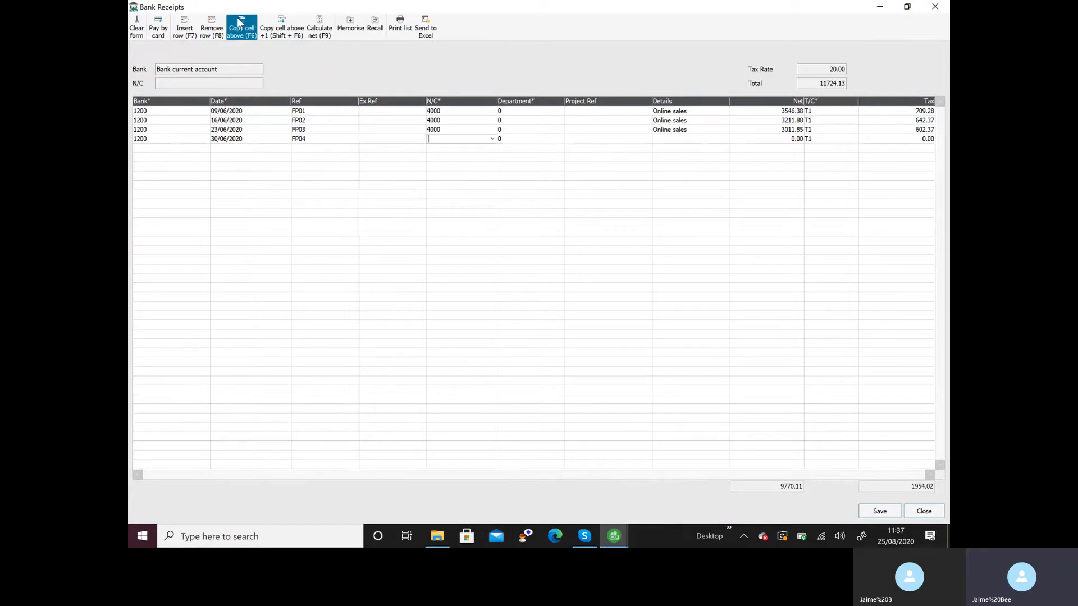
left_click(241, 32)
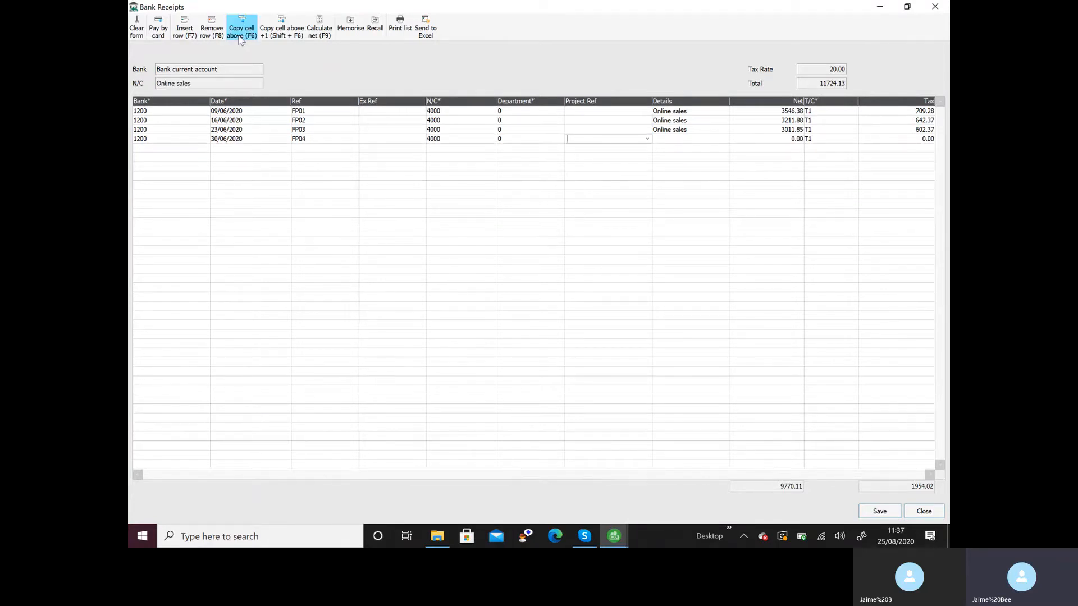
left_click(240, 32)
left_click(239, 34)
type("19")
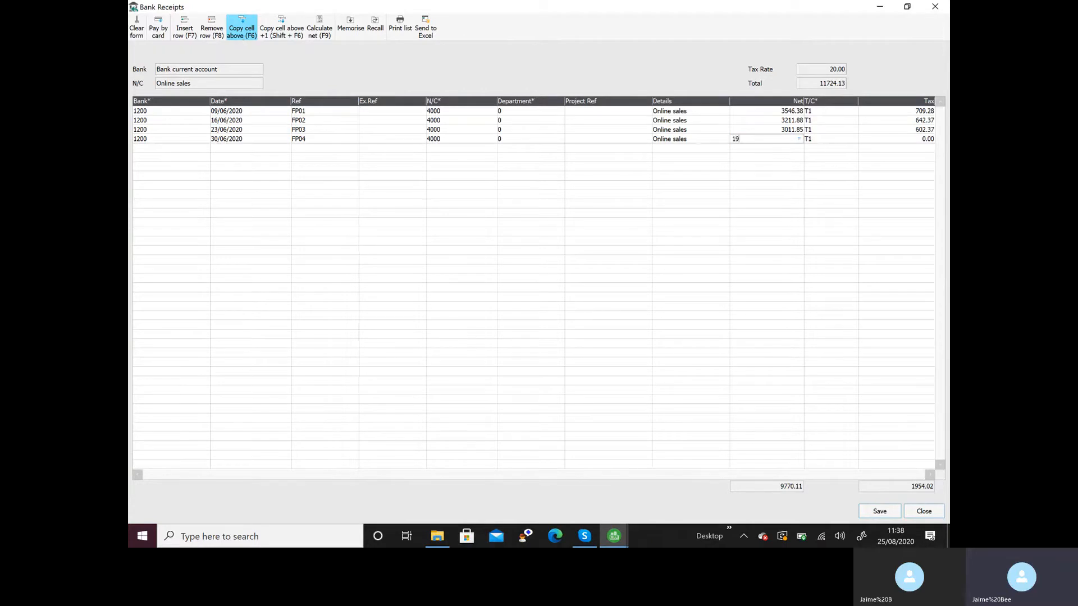
type("96.99")
left_click(318, 32)
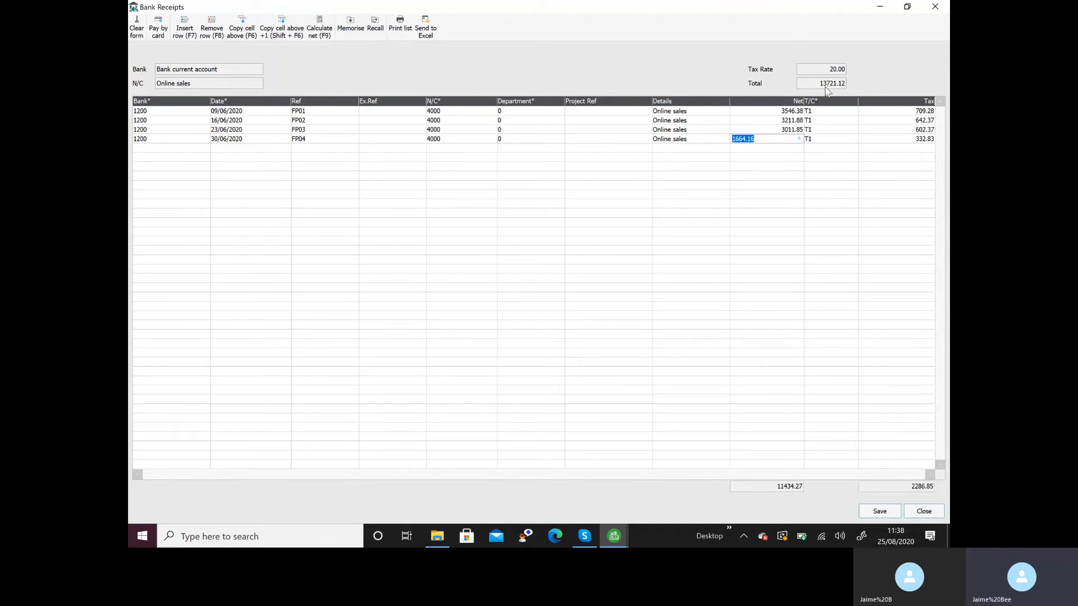
left_click(880, 510)
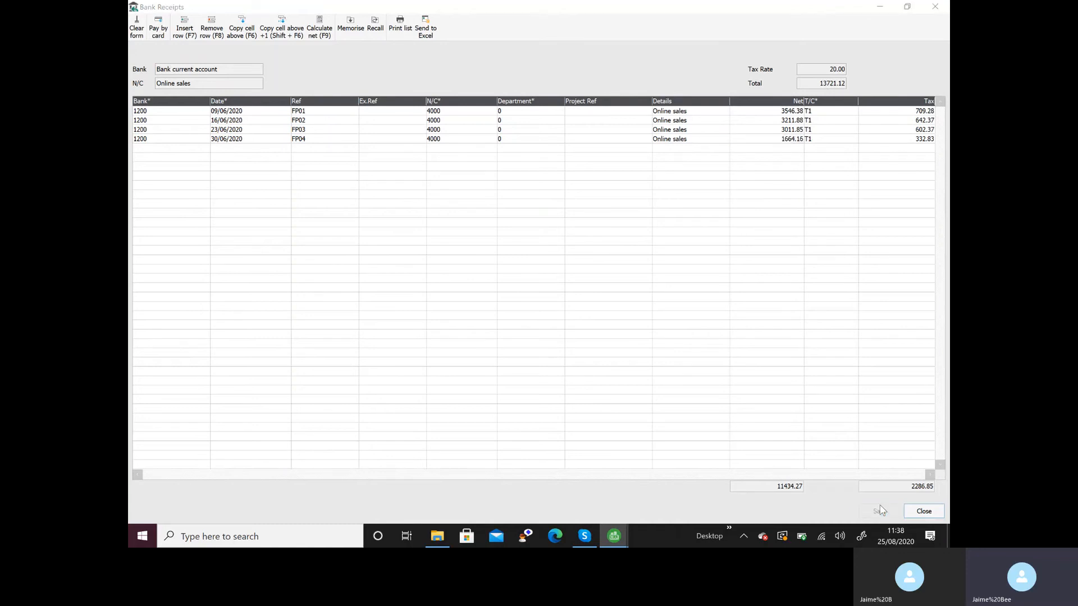
left_click(925, 512)
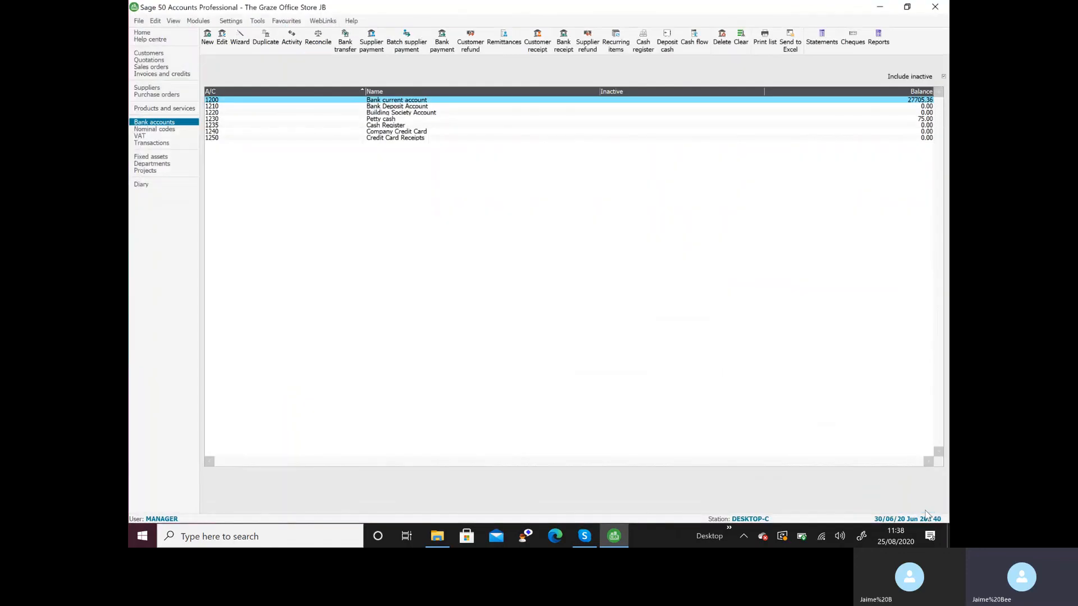